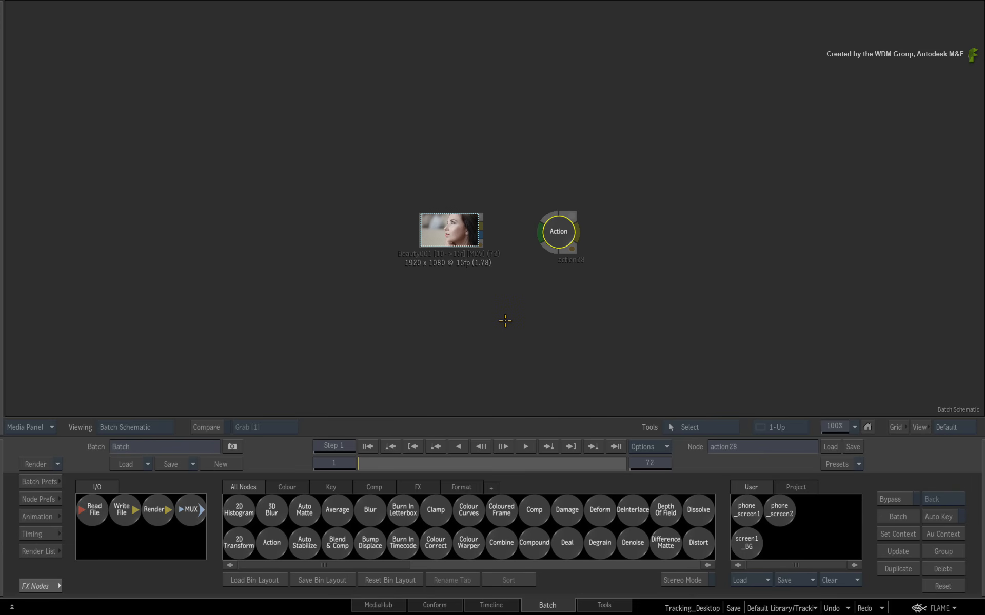
- Show the Beauty001 result, play it through all 72 frames, then return to frame 1
double_click(436, 238)
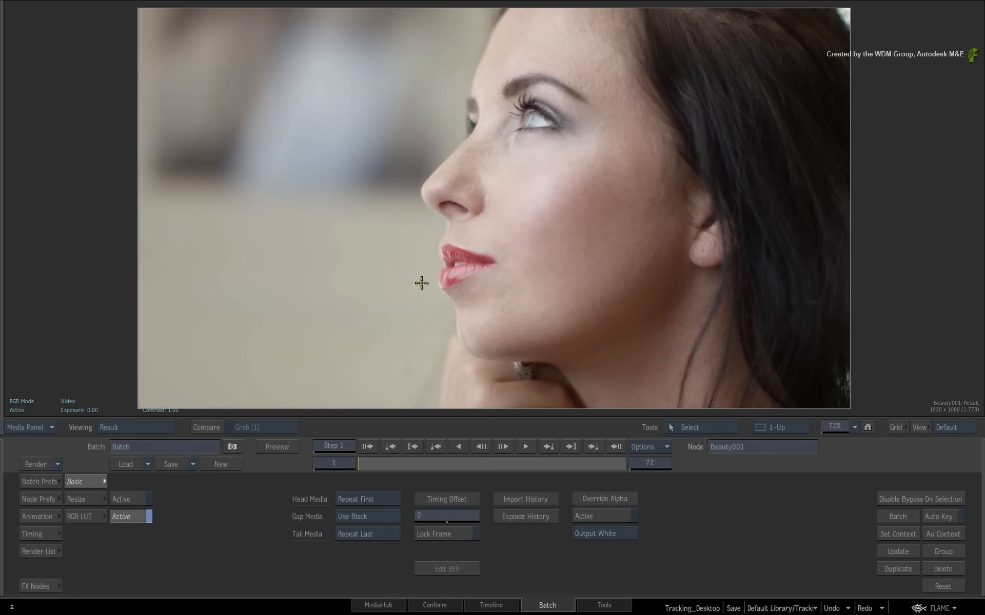
left_click_drag(365, 465, 279, 465)
left_click(506, 446)
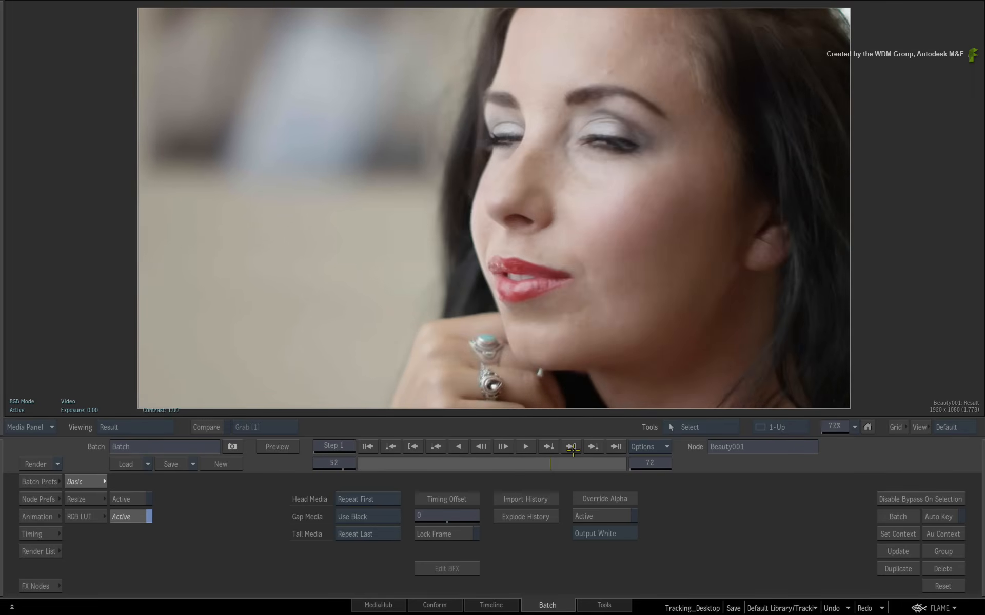
left_click_drag(625, 463, 334, 479)
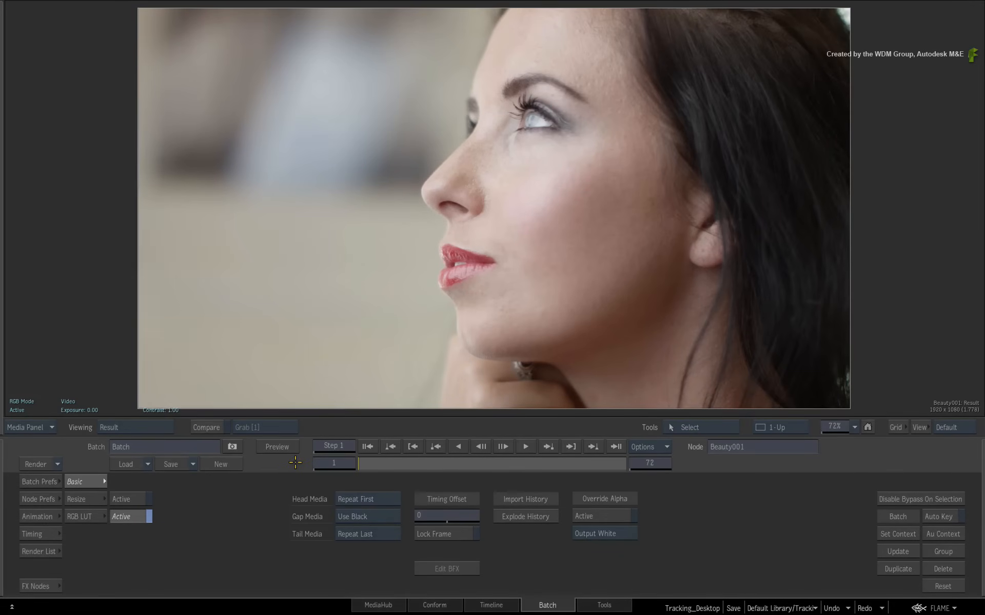
- Wire Beauty001 into action28 and show the Action schematic beside the output in 2-Up view
key("Escape")
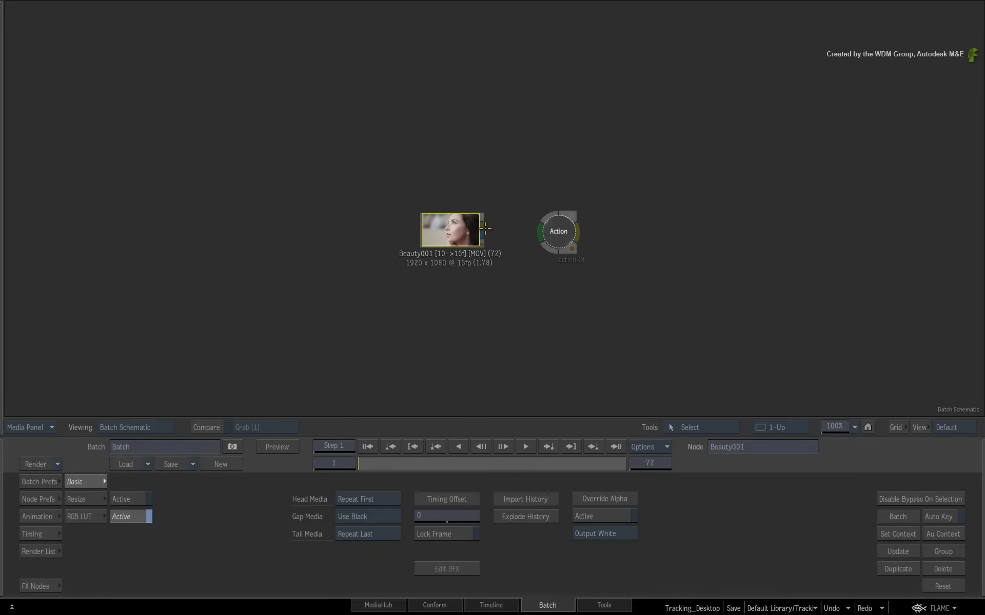
left_click_drag(482, 227, 563, 232)
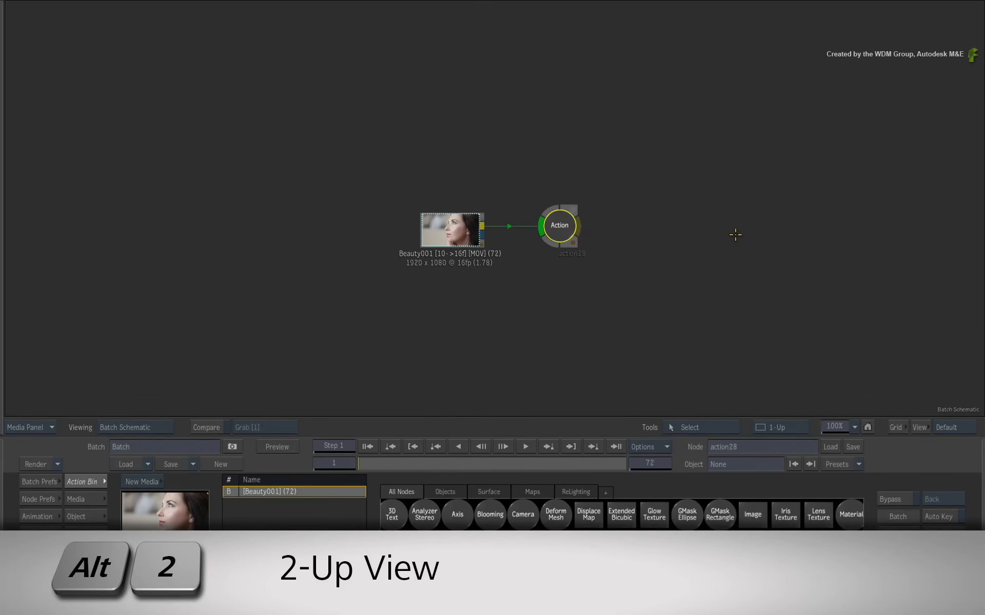
key("alt+2")
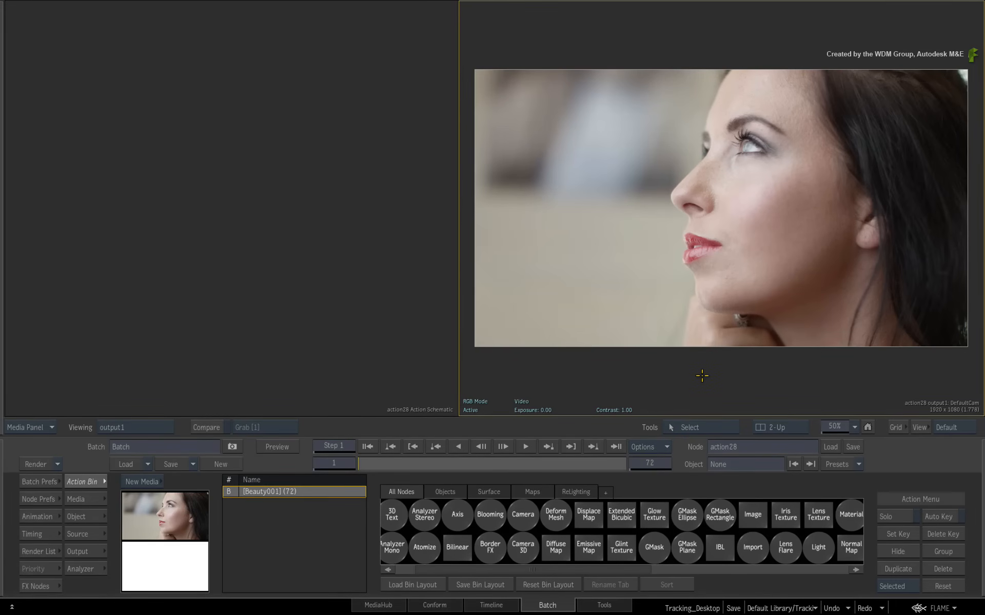
- Enlarge the output image and add gmask1 under a new axis1 in the Action scene
mouse_move(677, 356)
left_mouse_down()
mouse_move(730, 351)
mouse_move(693, 344)
left_mouse_up()
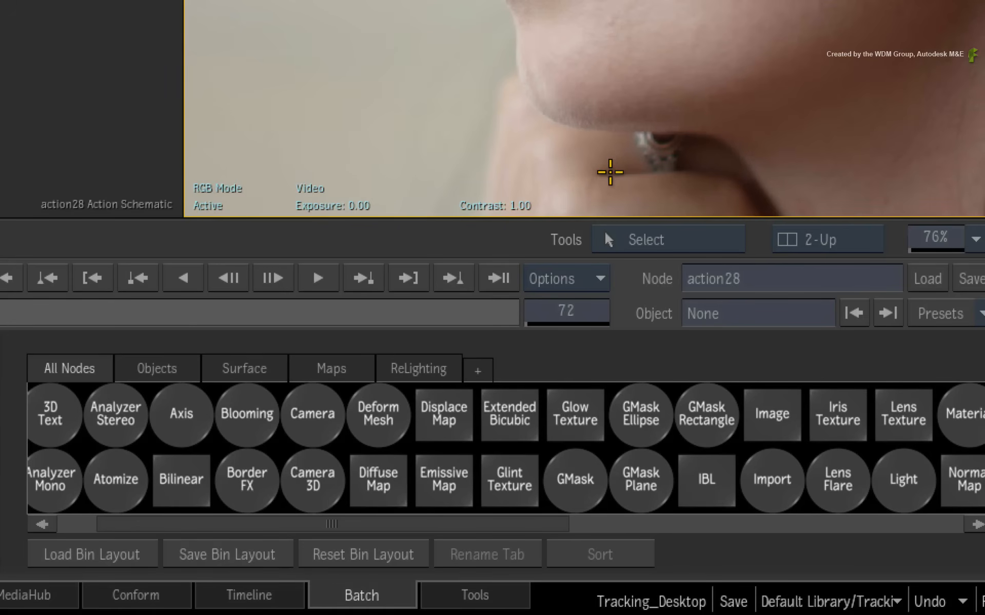
left_click(575, 483)
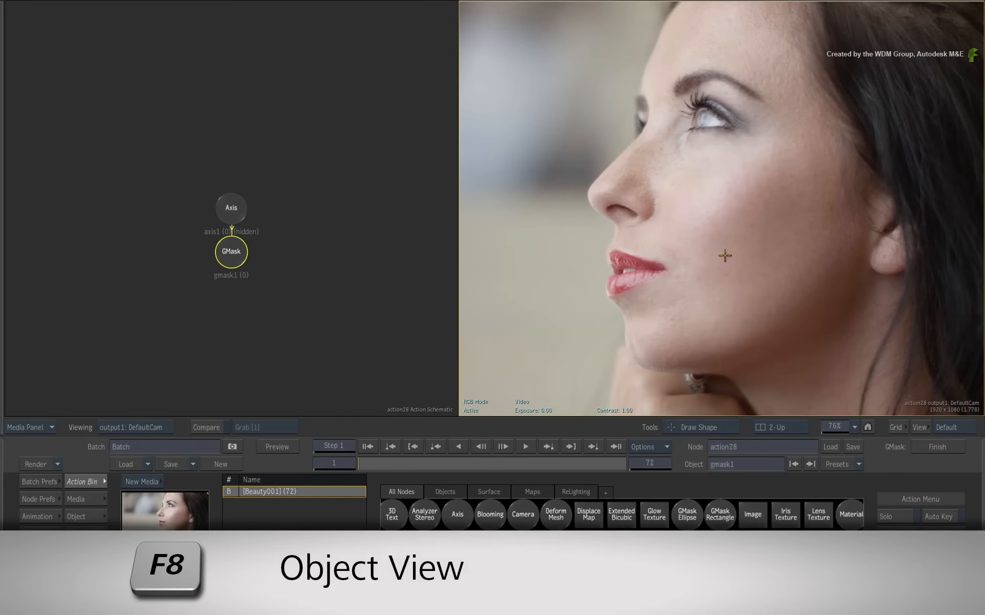
- In Object View, draw a nine-point closed mask from eyebrow to jaw around the woman's cheek
key("F8")
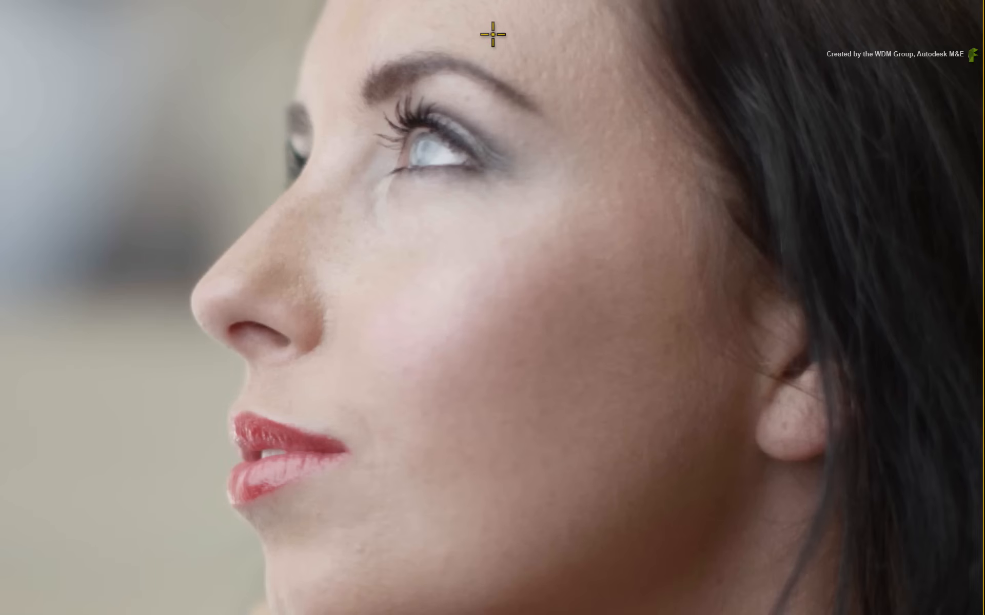
left_click(512, 47)
left_click(610, 20)
left_click(699, 264)
left_click(553, 513)
left_click(402, 569)
left_click(385, 427)
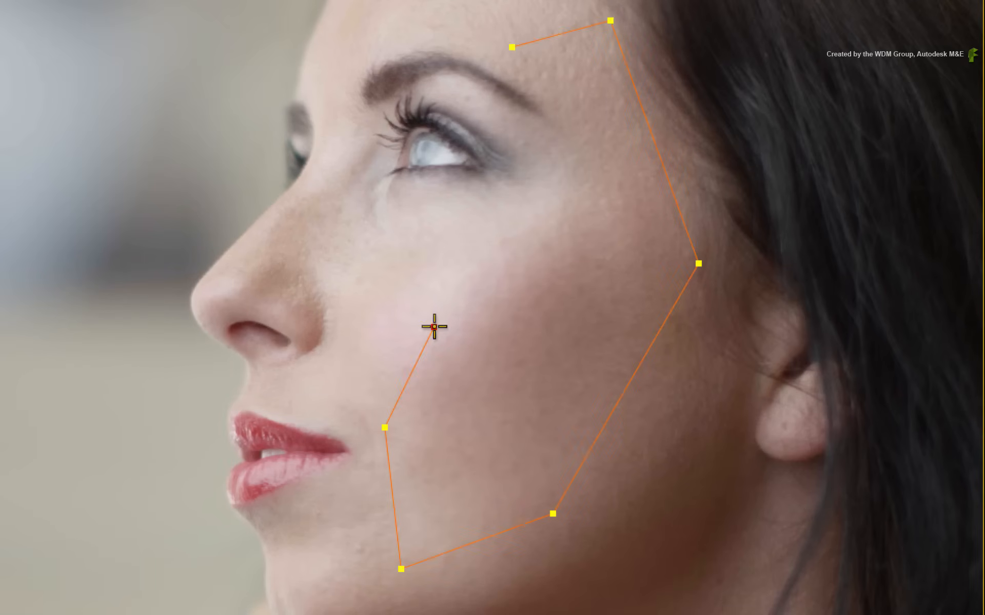
left_click(434, 327)
left_click(570, 207)
left_click(573, 114)
left_click(512, 47)
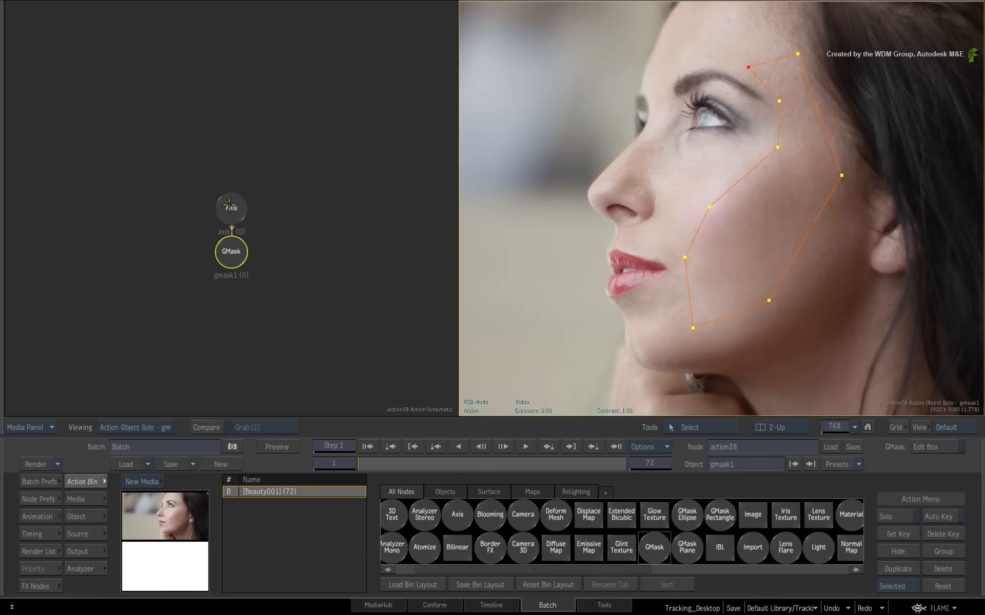
left_click(231, 210)
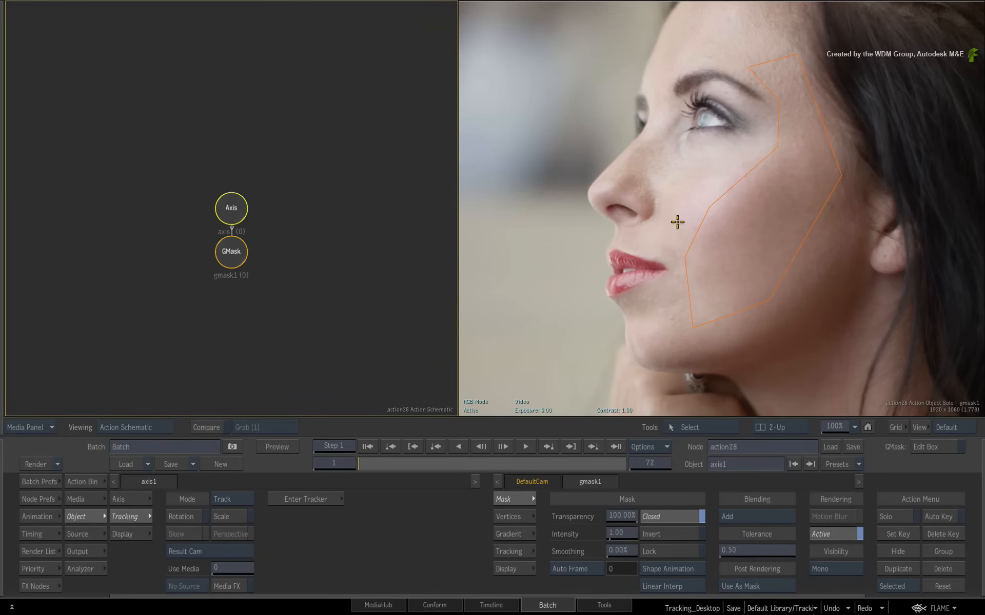
- Show axis1 in Object View and move the Axis node higher above the GMask
key("F8")
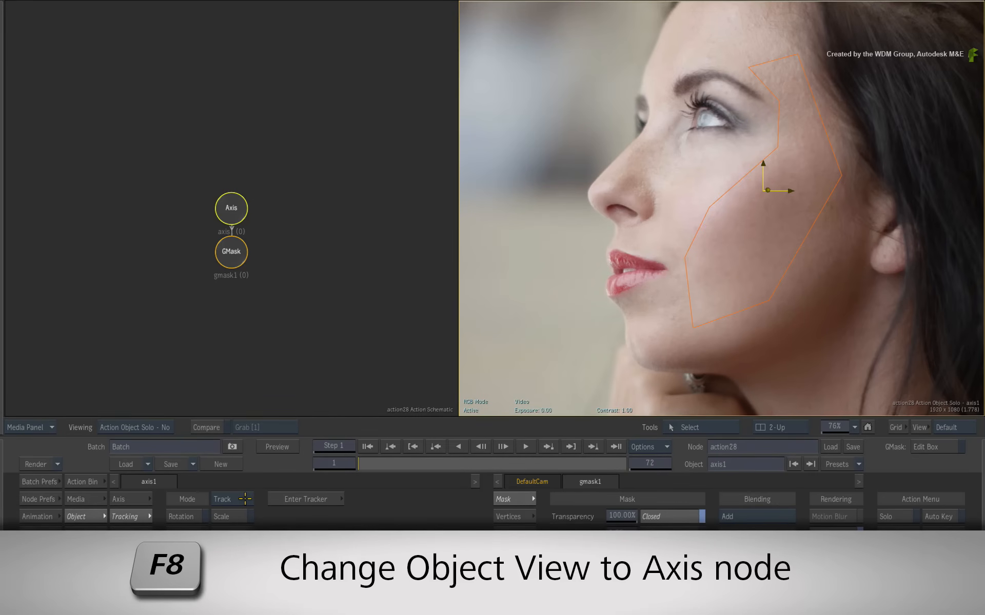
left_click(232, 208)
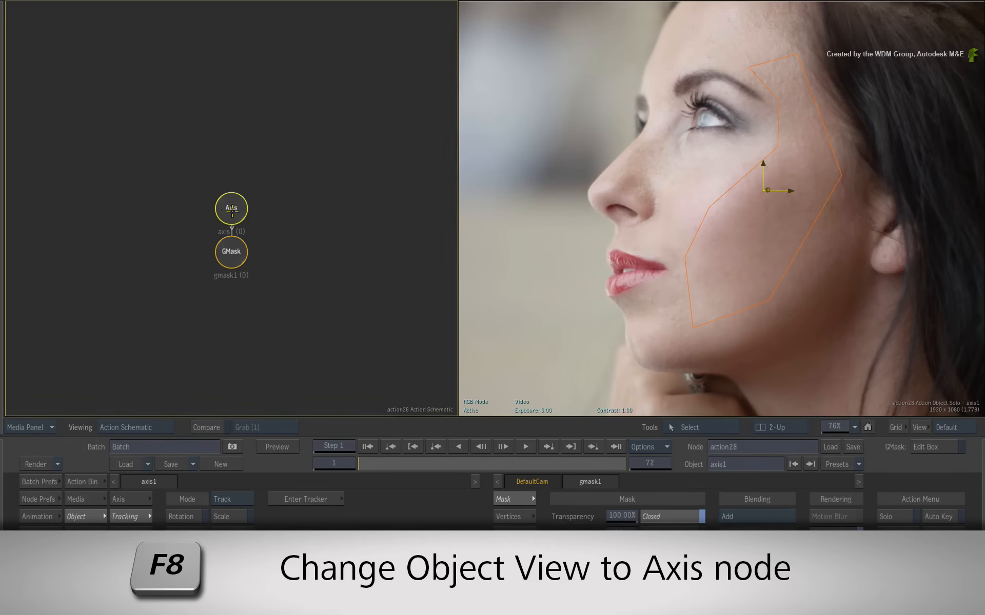
left_click_drag(232, 209, 232, 182)
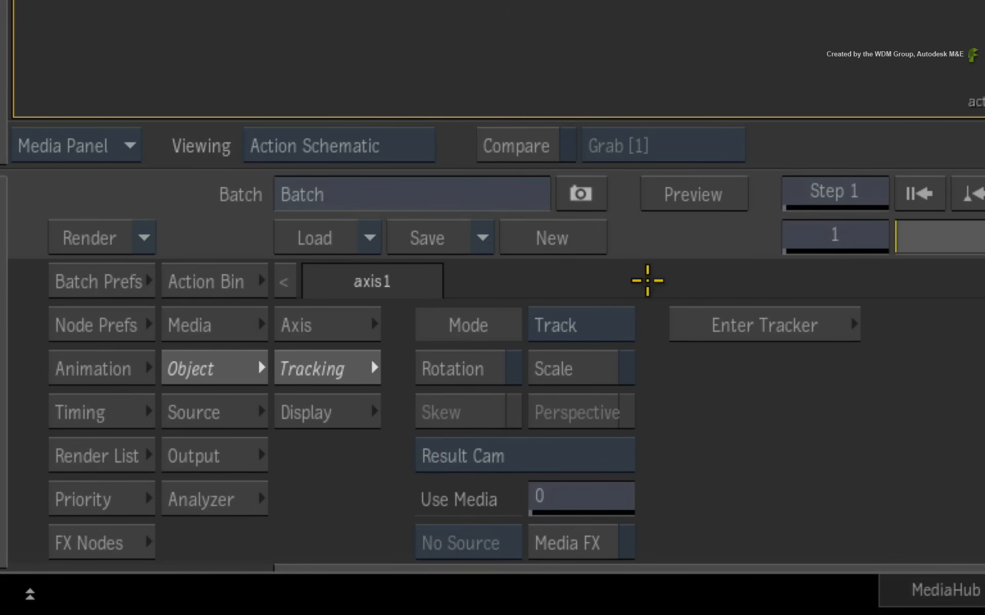
- Set axis1's tracking mode to Planar with Rotation, Scale and Skew on and Perspective off
left_click(631, 320)
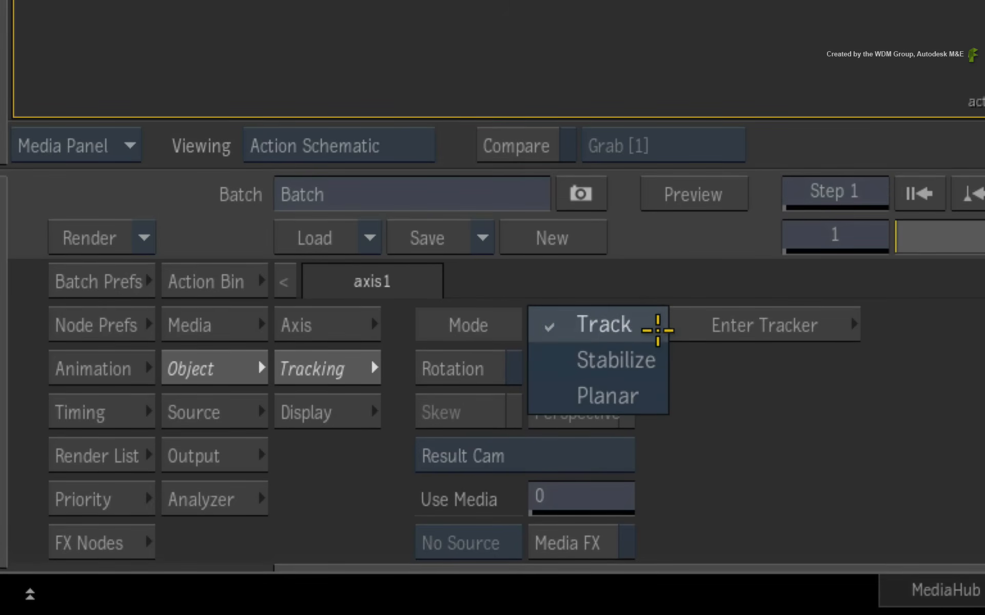
left_click(655, 396)
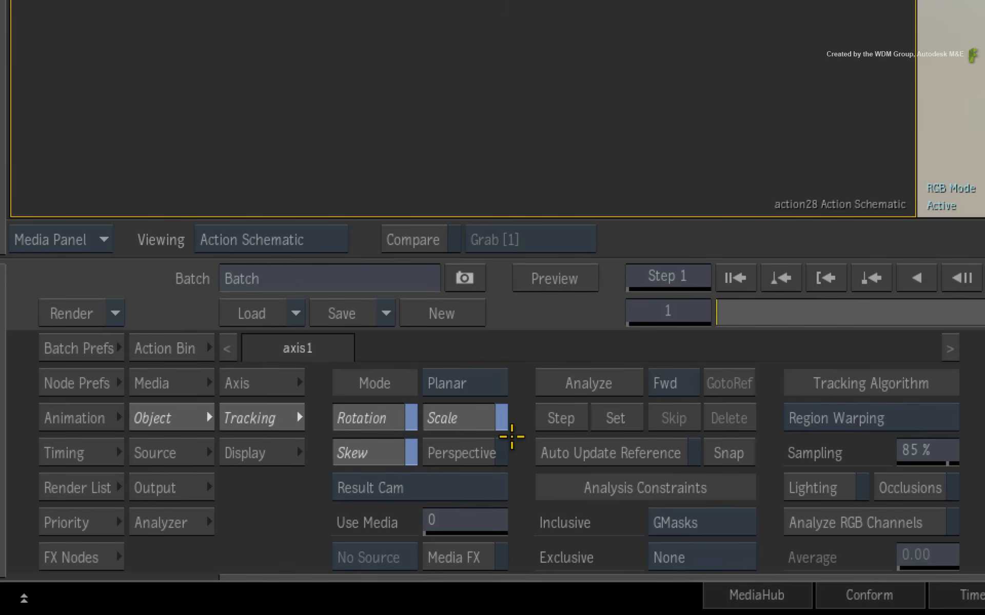
left_click(387, 422)
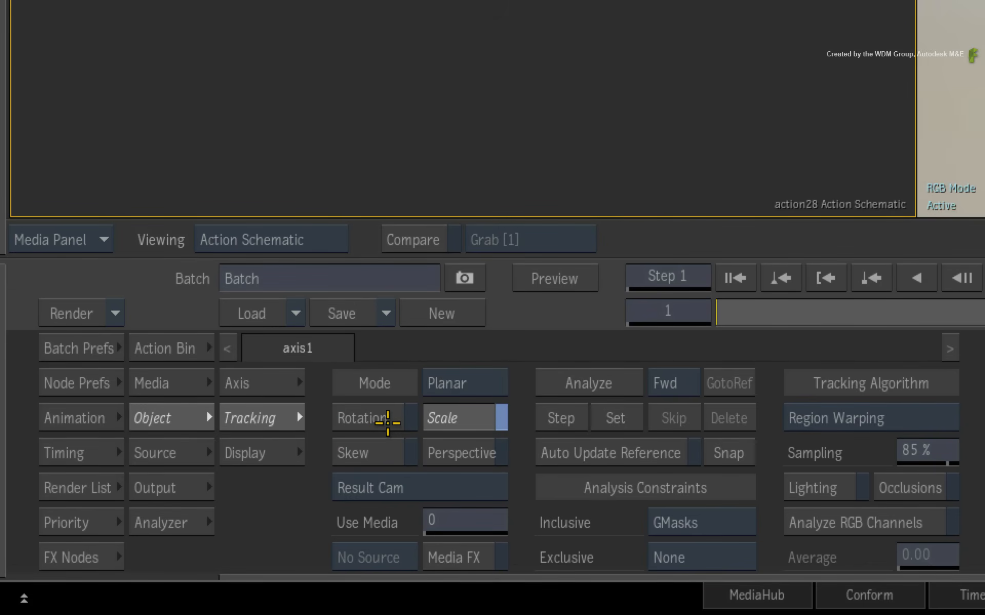
left_click(455, 416)
left_click(416, 421)
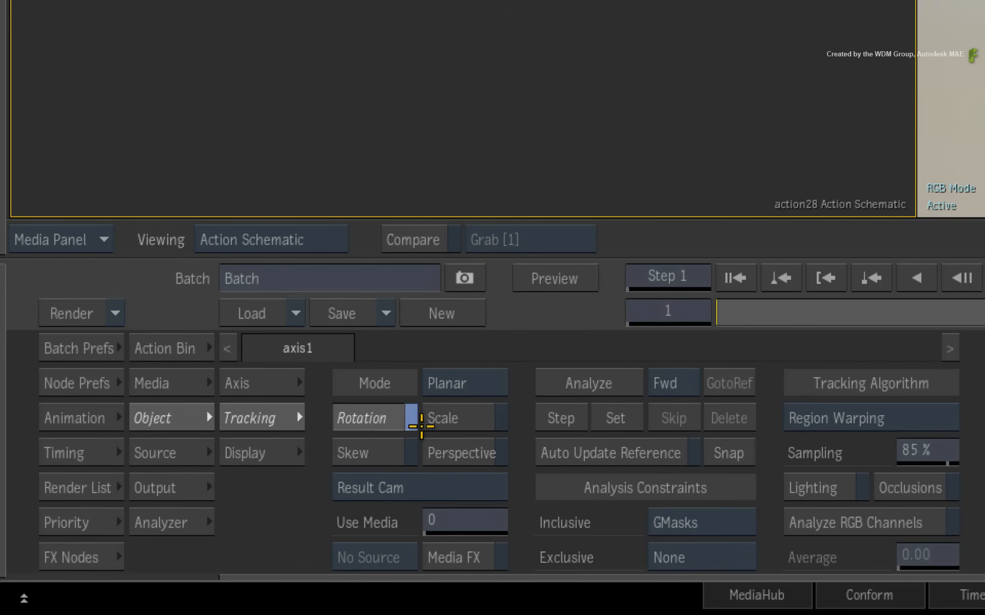
left_click(450, 420)
left_click(385, 453)
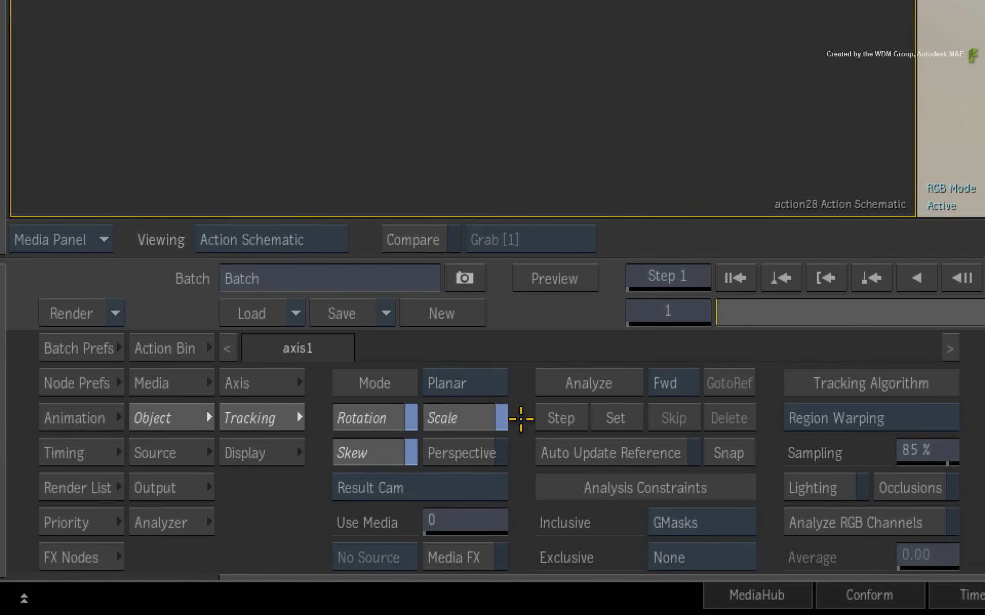
left_click(500, 452)
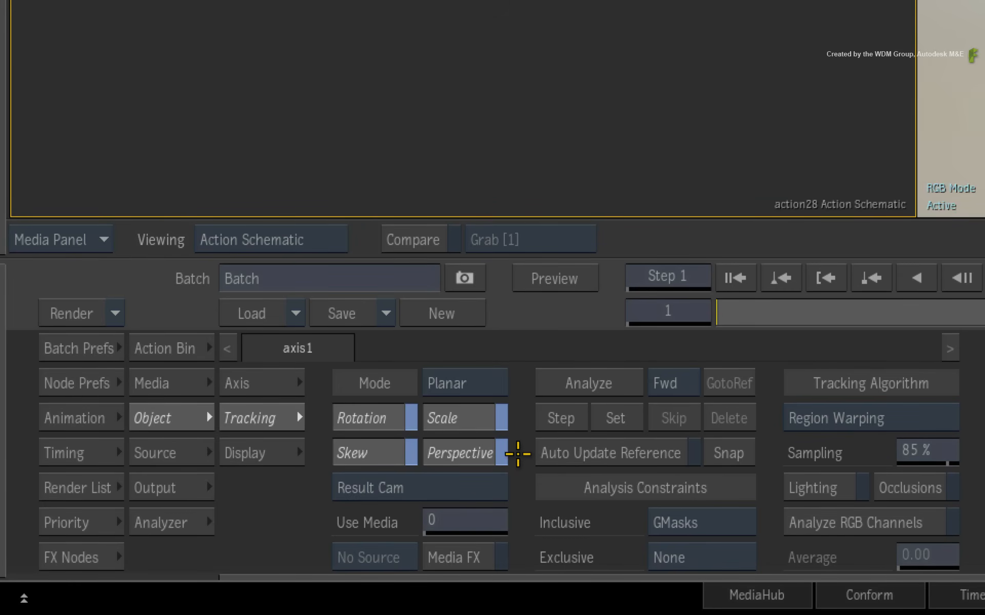
left_click(501, 453)
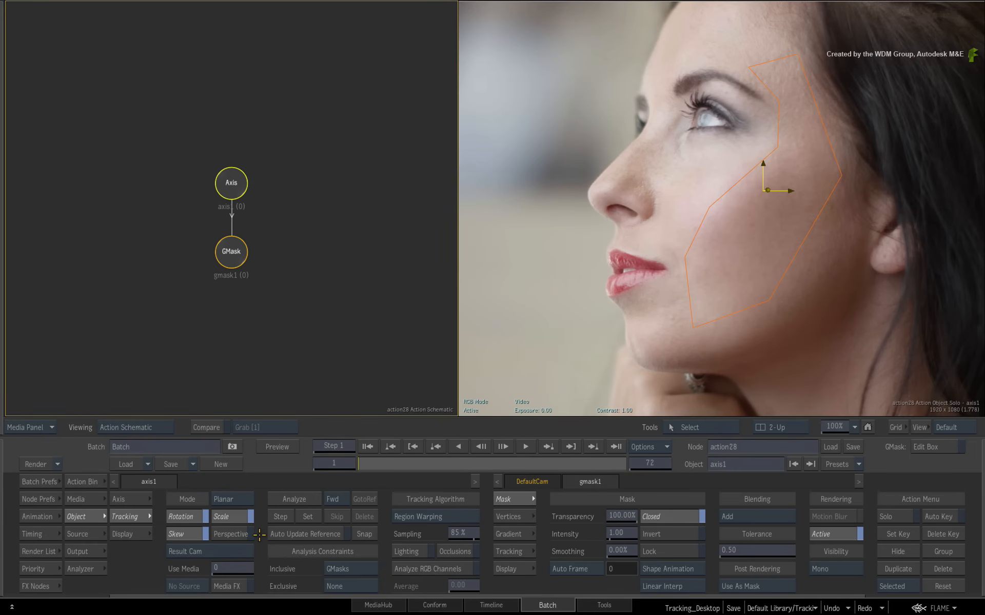
left_click(370, 464)
left_click_drag(370, 463, 279, 466)
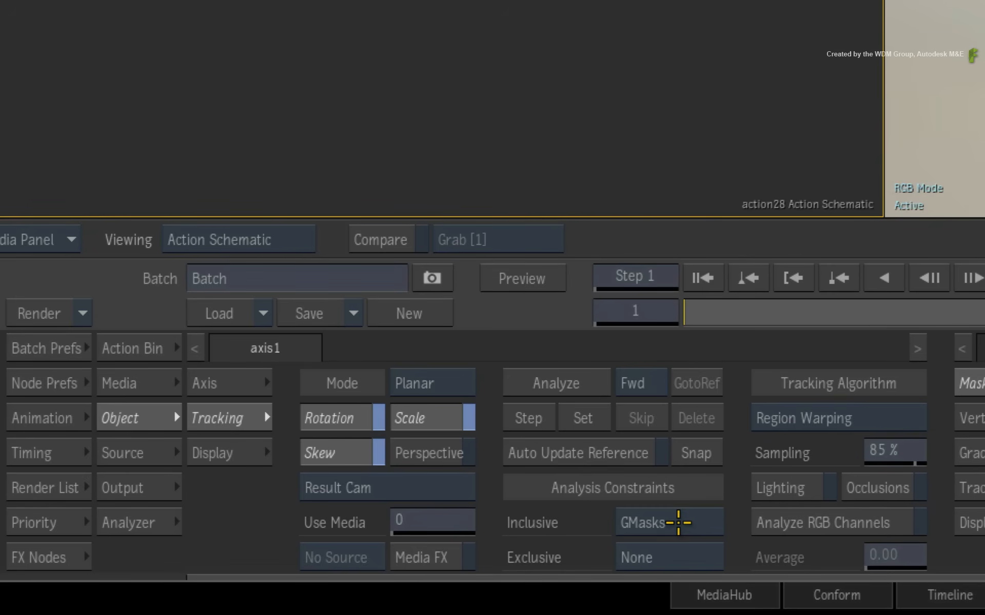
left_click(678, 523)
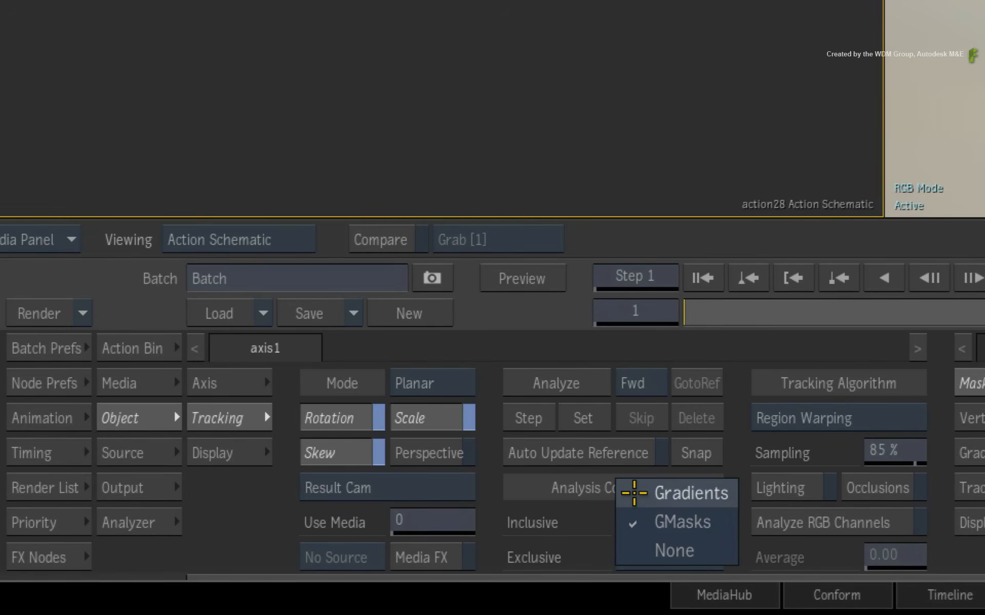
left_click(636, 521)
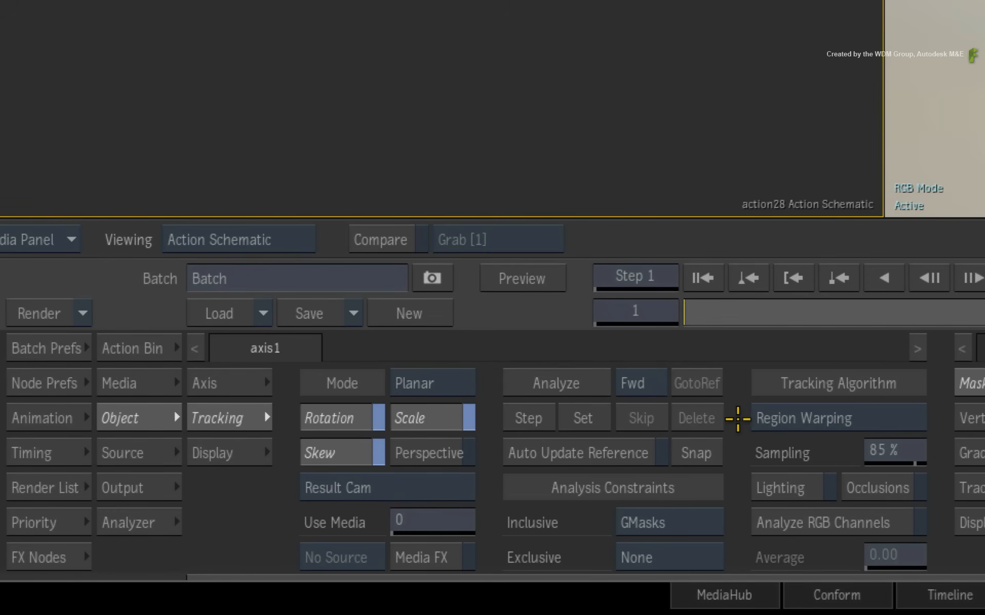
left_click(755, 418)
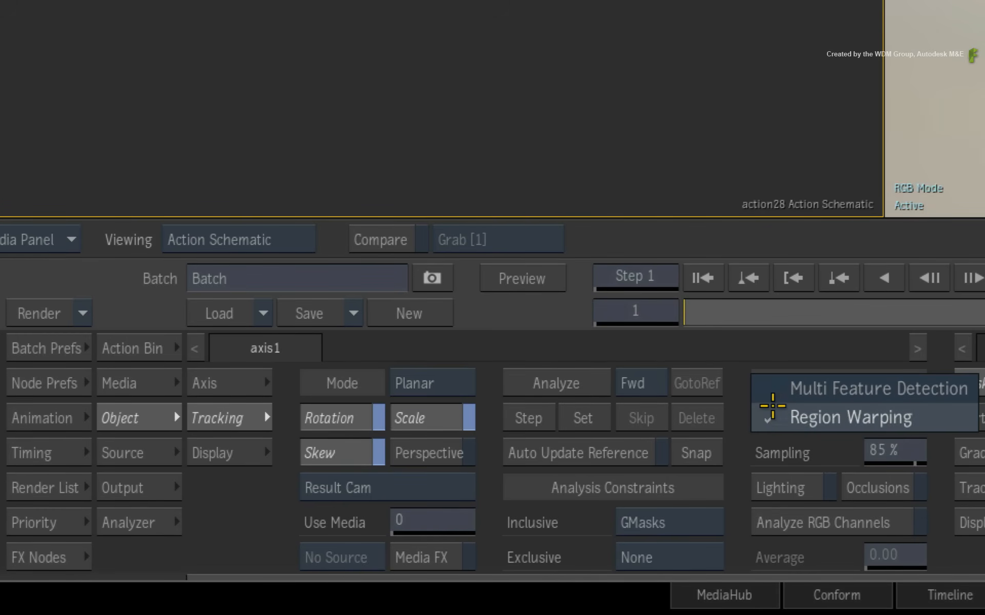
left_click(769, 416)
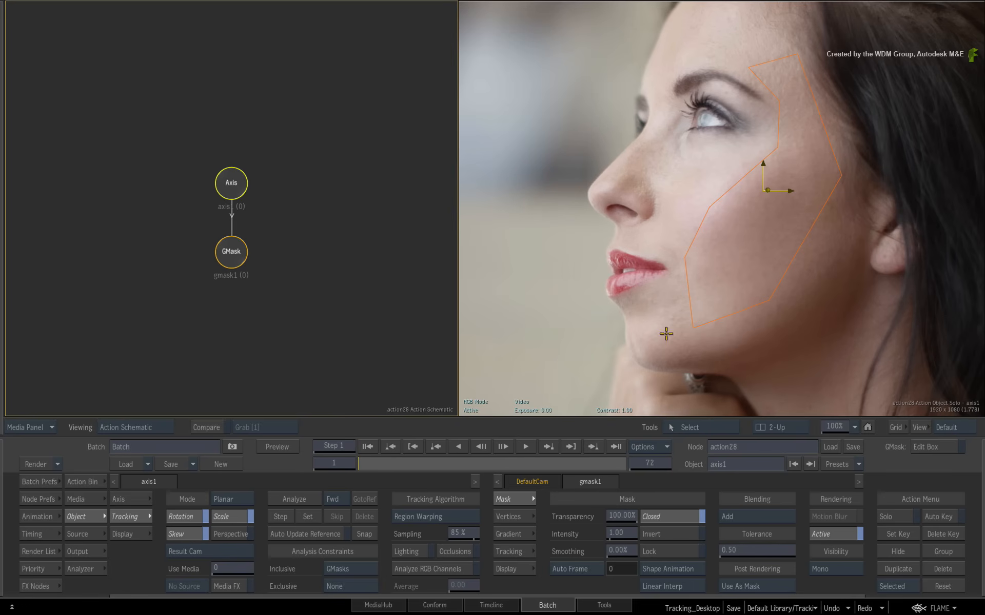
- Turn on Lighting and Auto Update Reference for the axis1 planar tracker, previewing all 72 frames
left_click_drag(359, 464, 188, 491)
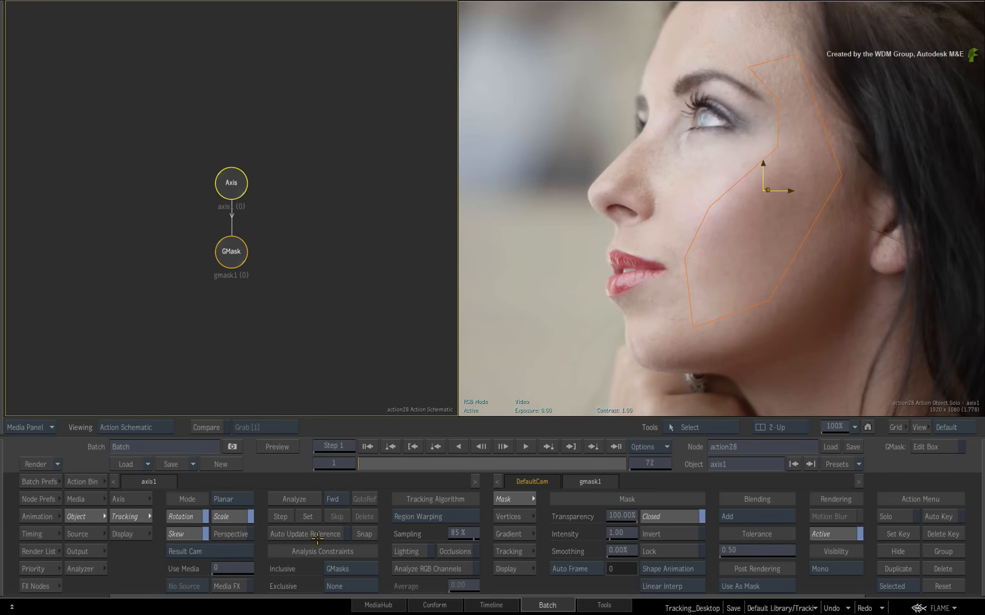
left_click(404, 552)
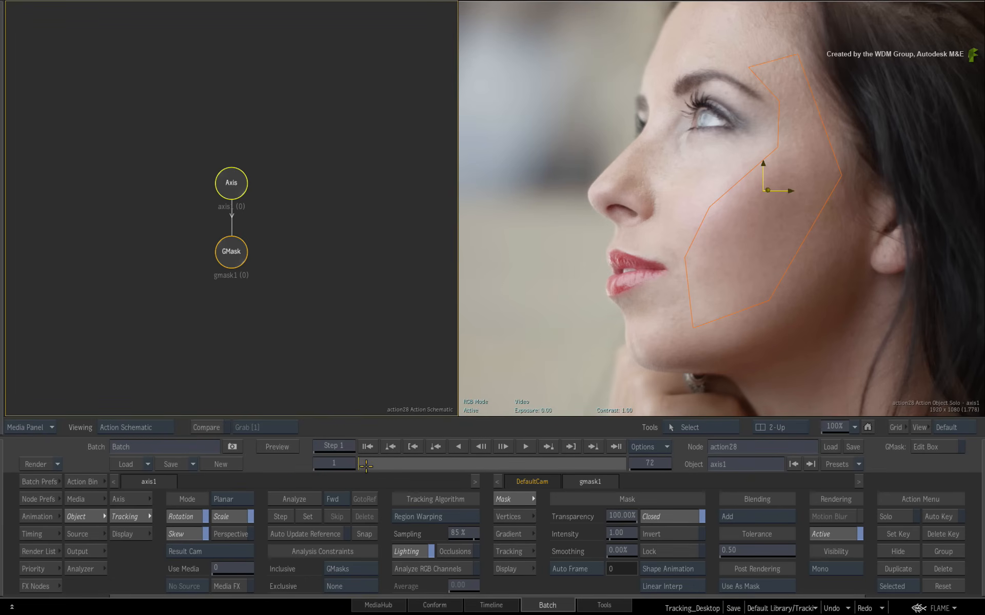
mouse_move(364, 465)
left_mouse_down()
mouse_move(567, 480)
mouse_move(659, 477)
mouse_move(374, 473)
mouse_move(640, 466)
mouse_move(370, 466)
mouse_move(665, 463)
mouse_move(375, 467)
left_mouse_up()
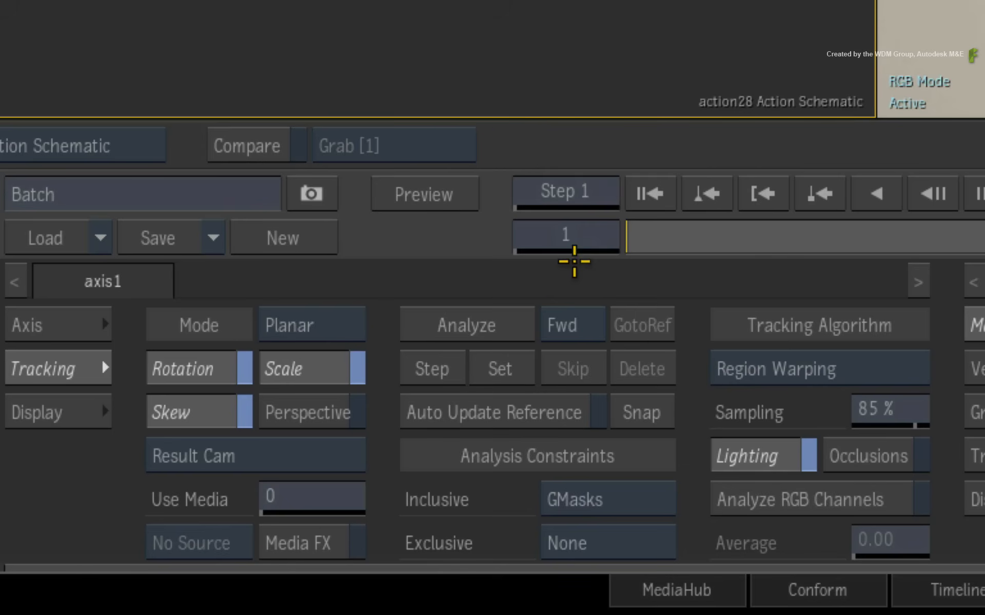
left_click(468, 412)
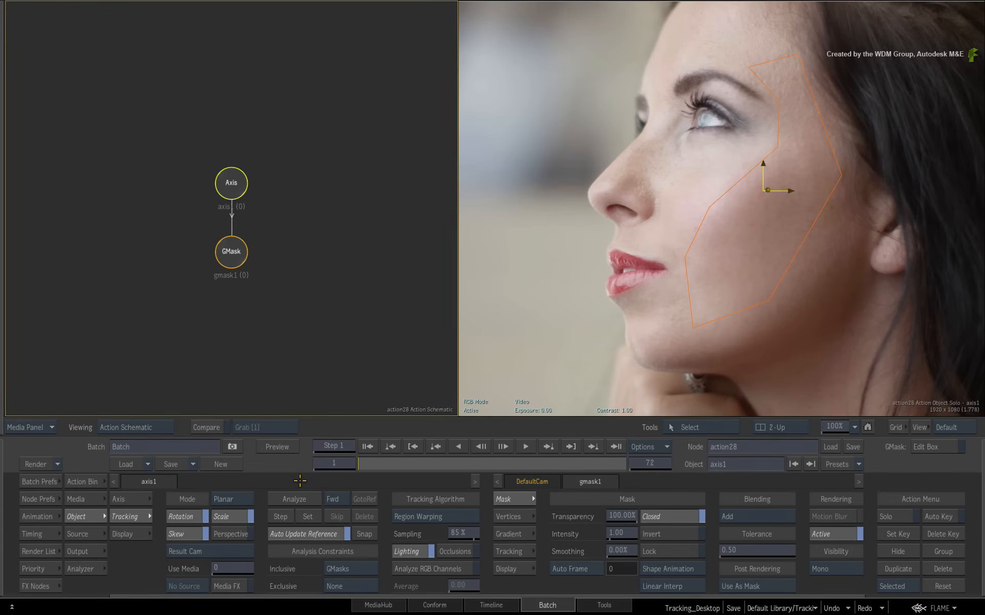
- Analyze the planar track forward to frame 72, review the following mask, and return to frame 1
left_click(294, 498)
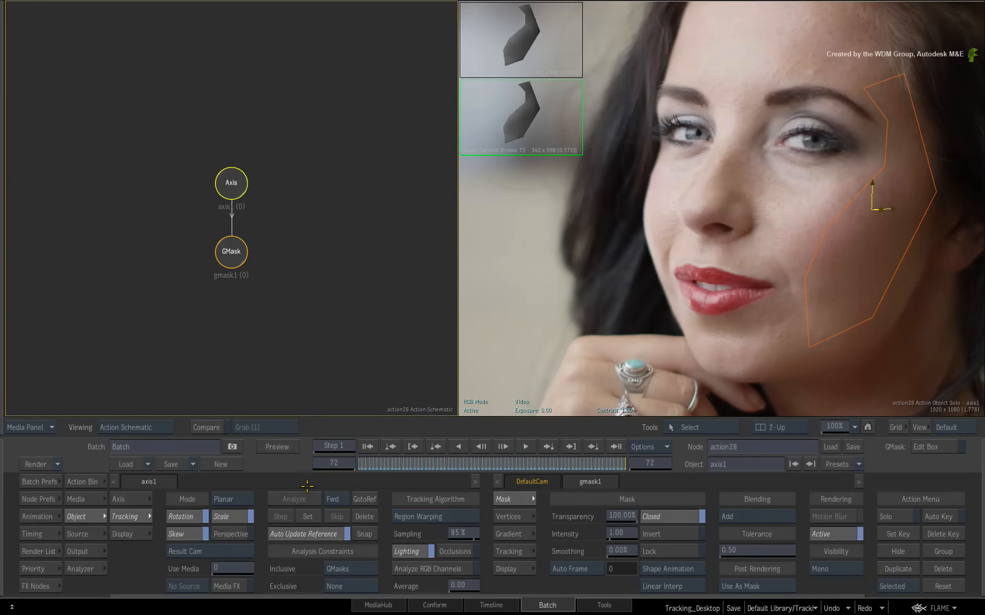
left_click_drag(591, 467, 506, 457)
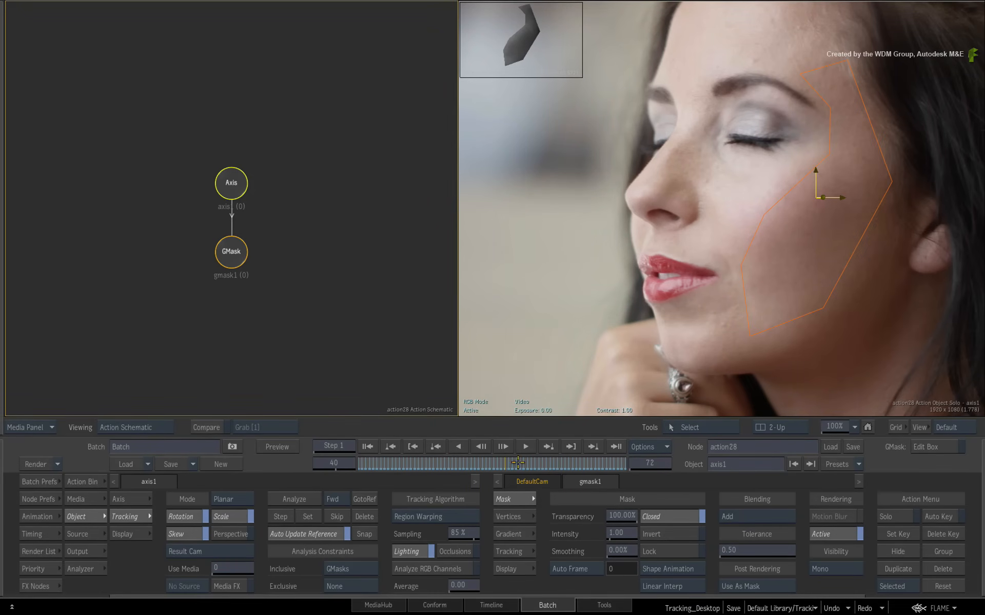
left_click_drag(518, 463, 329, 470)
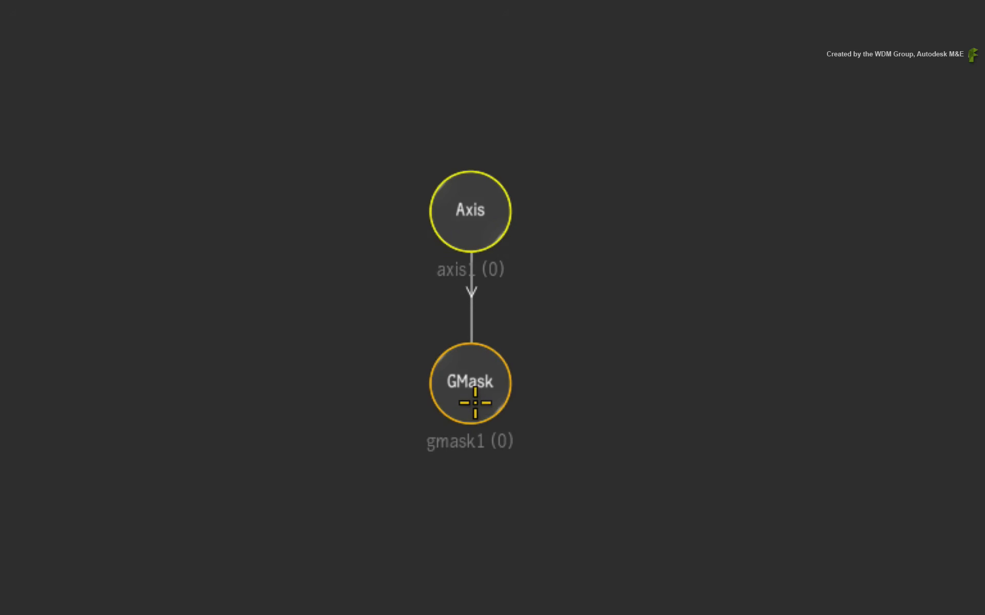
- Disable gmask1's rendering, then show the action28 DefaultCam result alongside the Action Bin
left_click(466, 382)
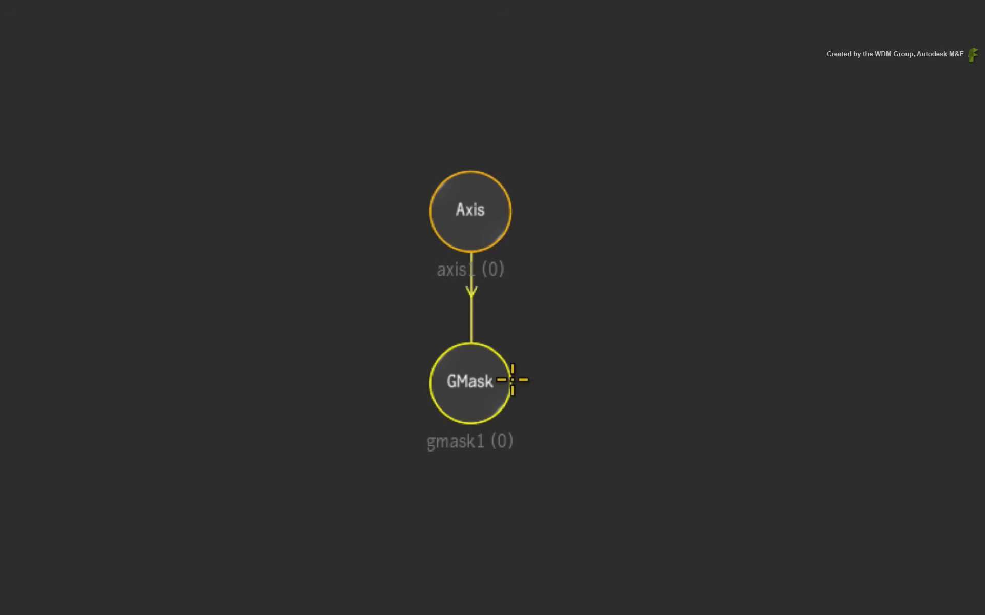
left_click_drag(462, 397, 307, 389)
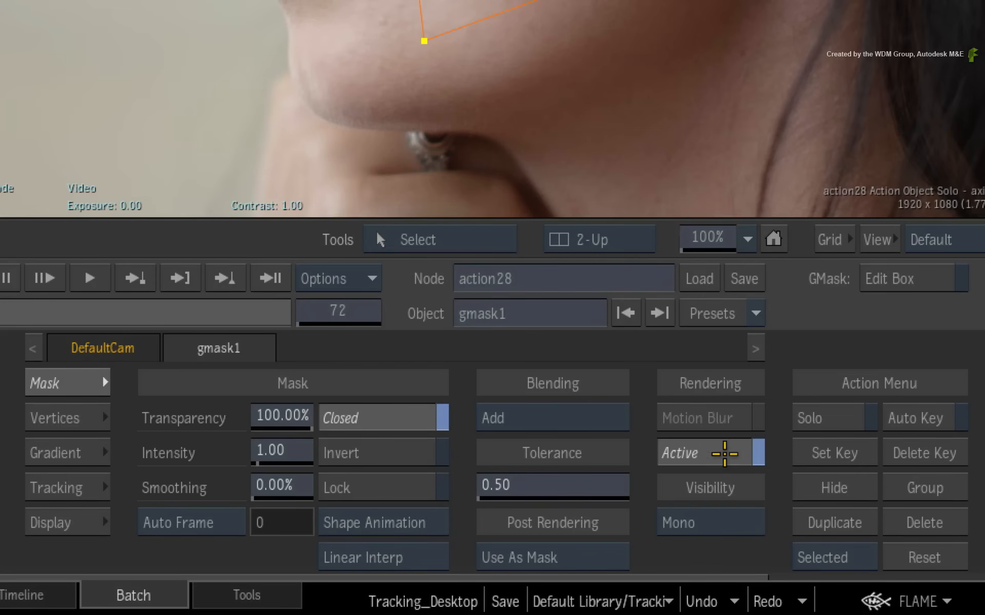
left_click(730, 451)
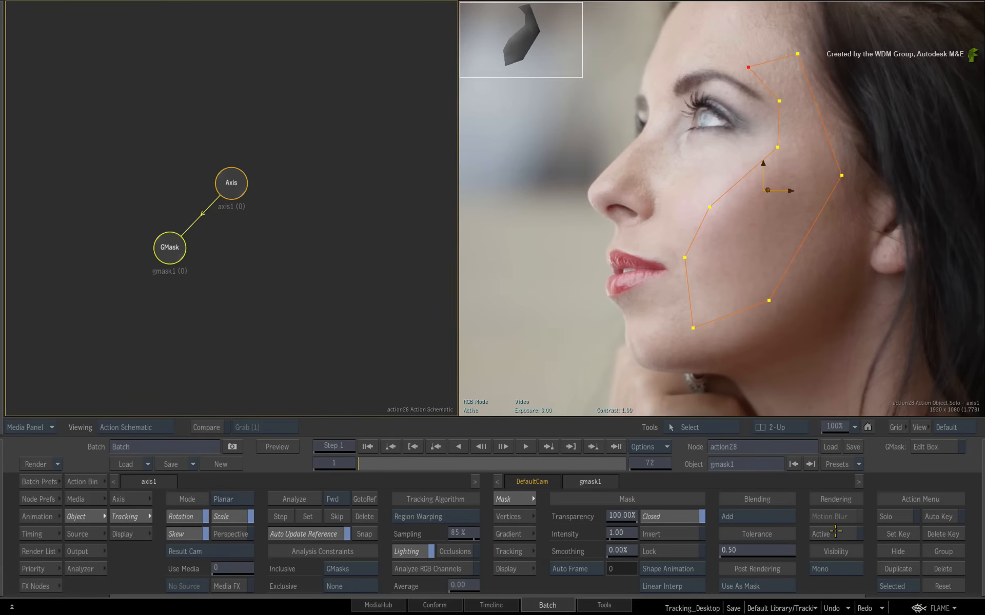
key("F4")
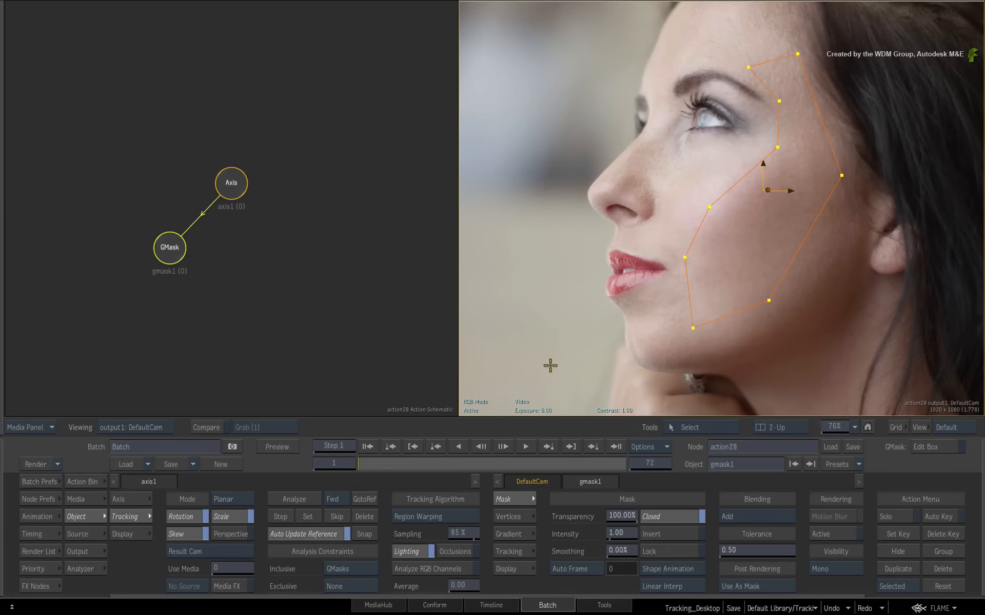
left_click(81, 482)
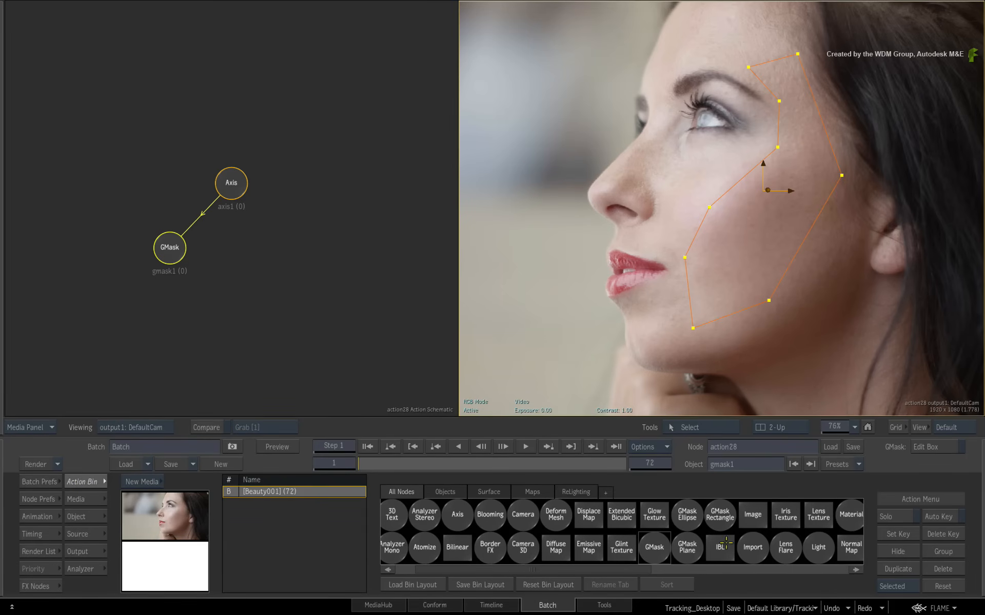
- Import the face_art file as SVG into the Action scene and hide the viewer wireframe icons
left_click(755, 549)
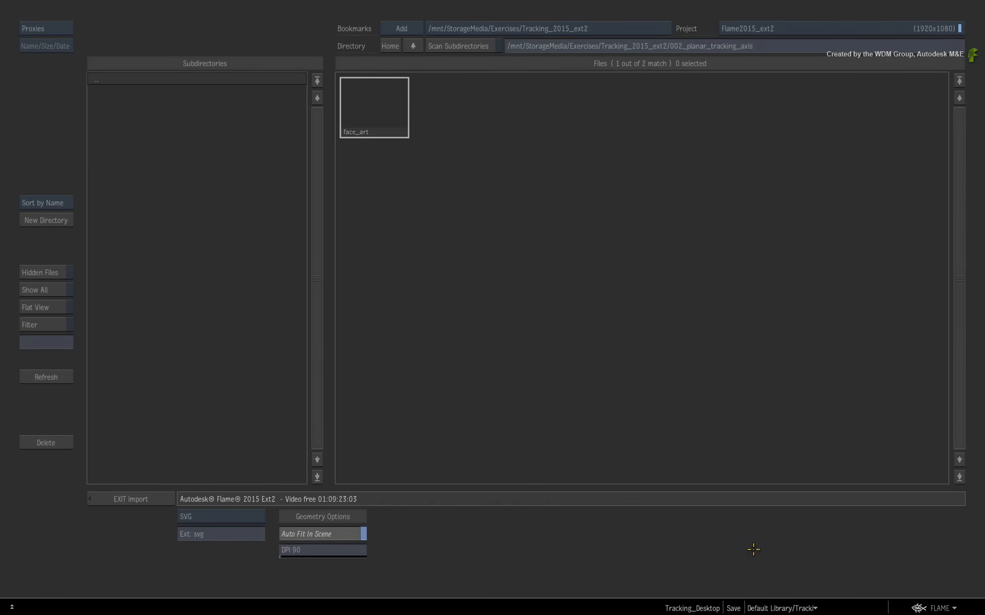
left_click(255, 532)
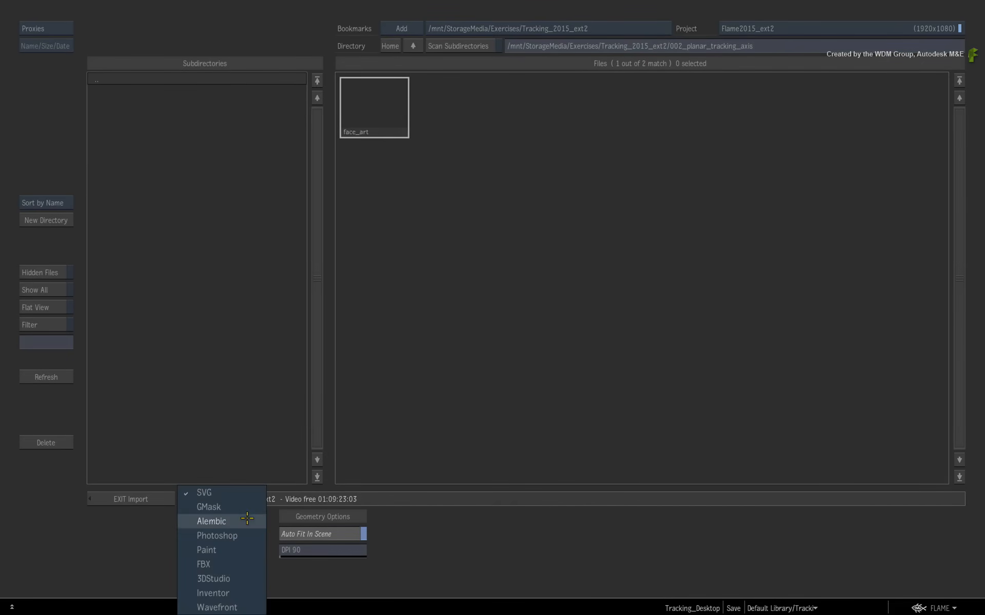
left_click(255, 490)
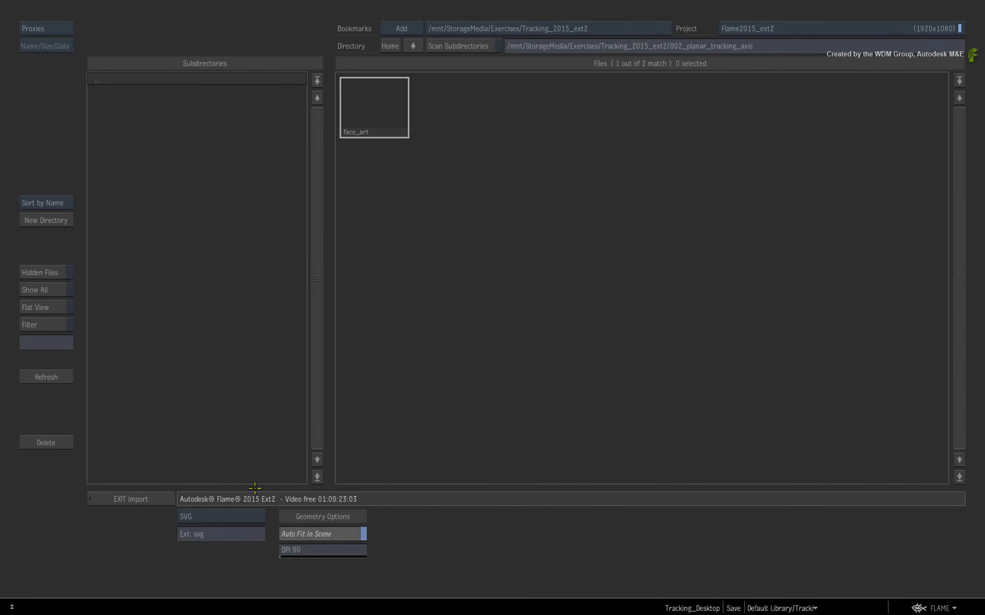
left_click(376, 127)
key("i")
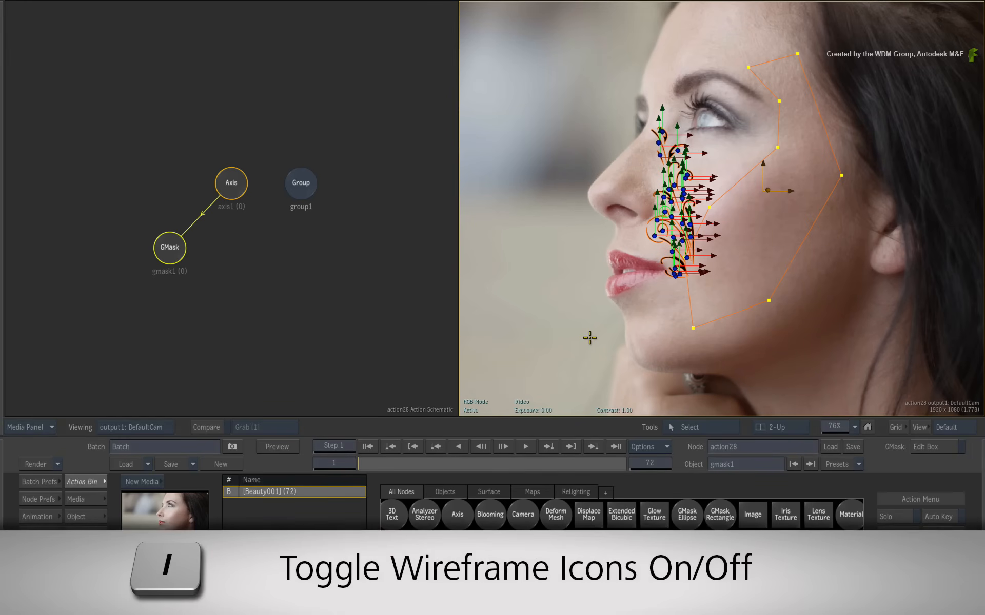
key("i")
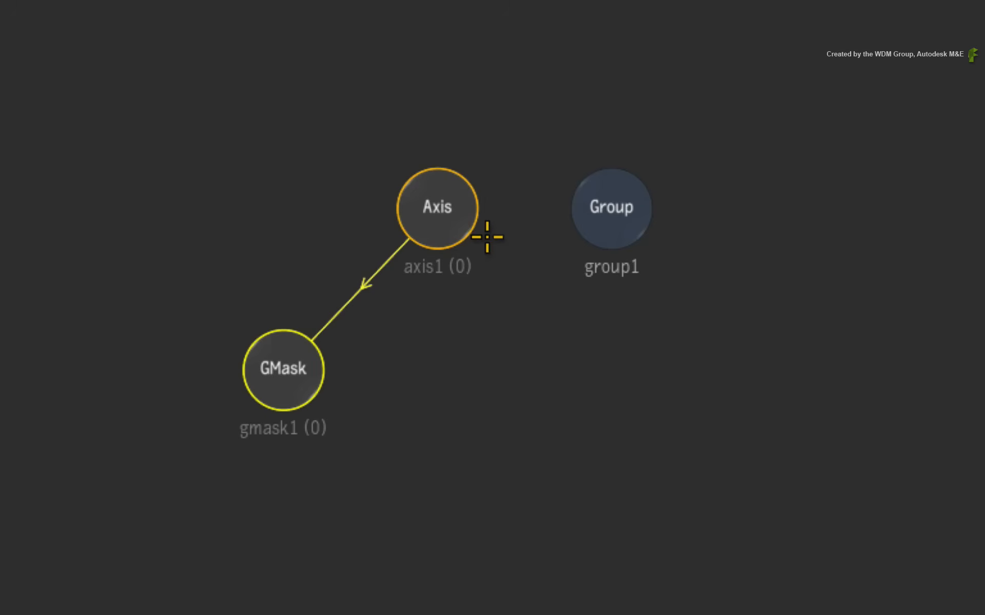
- Link the tracked axis1 to the new group1 node and settle the Group node beside it
left_click(450, 216)
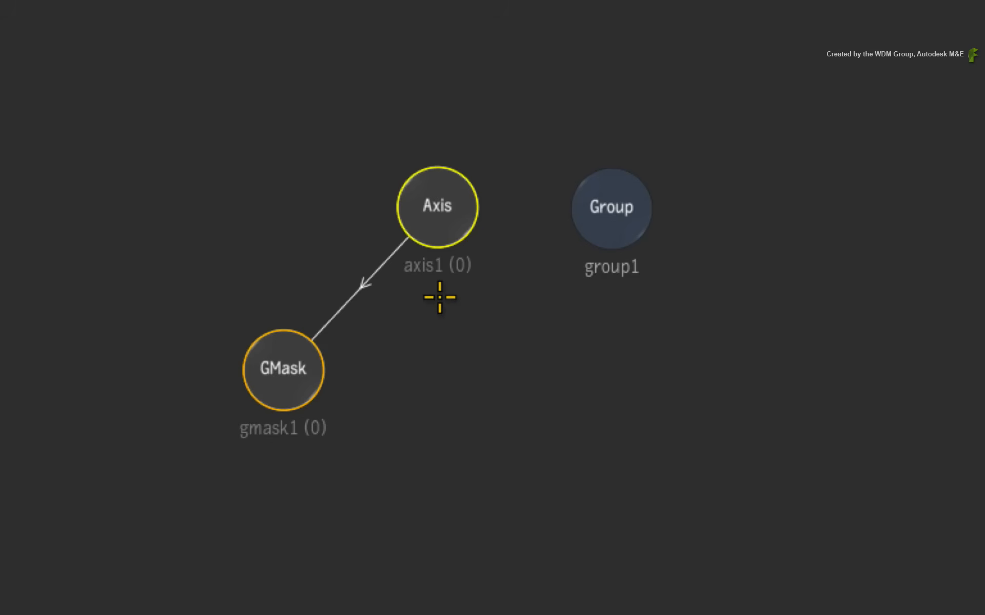
left_click_drag(468, 203, 609, 180)
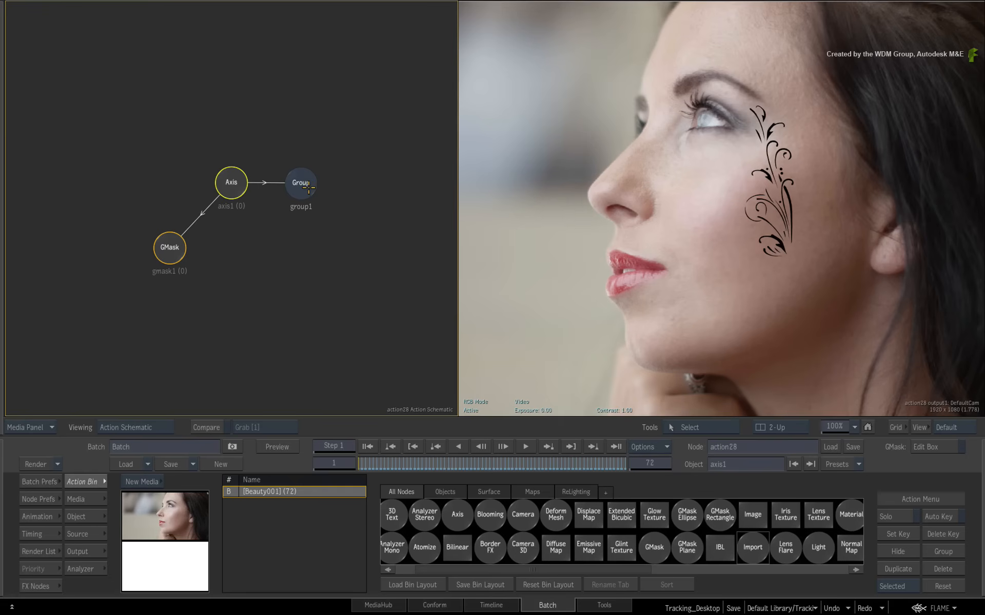
left_click_drag(308, 188, 323, 187)
right_click(323, 188)
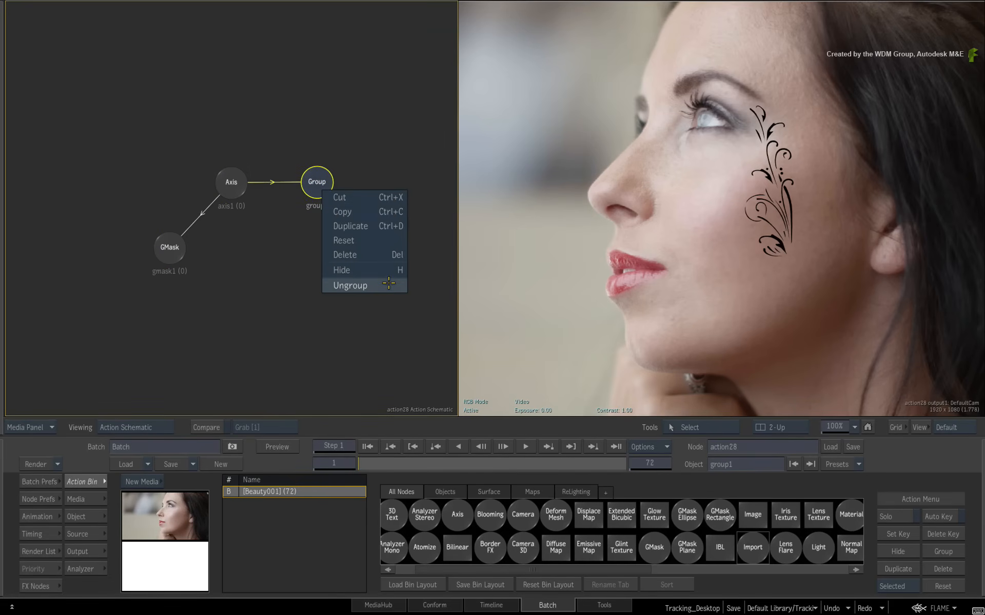
left_click(391, 283)
left_click_drag(312, 173, 310, 180)
- Set group1's axis to Y position -30 and Z rotation -16, lowering the ornament on her cheek
left_click(87, 523)
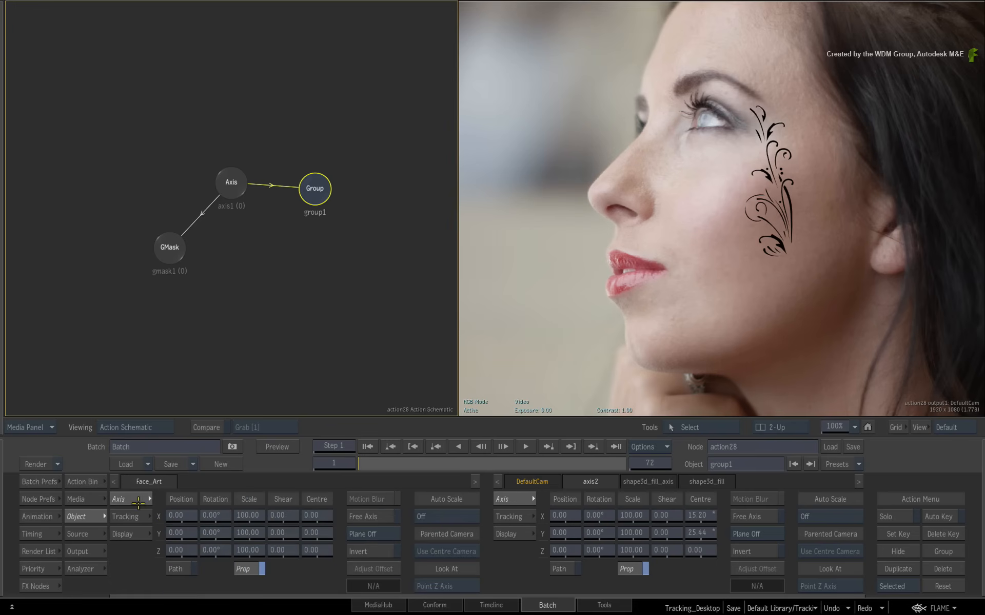
mouse_move(184, 533)
left_mouse_down()
mouse_move(184, 555)
mouse_move(223, 548)
mouse_move(195, 543)
left_mouse_up()
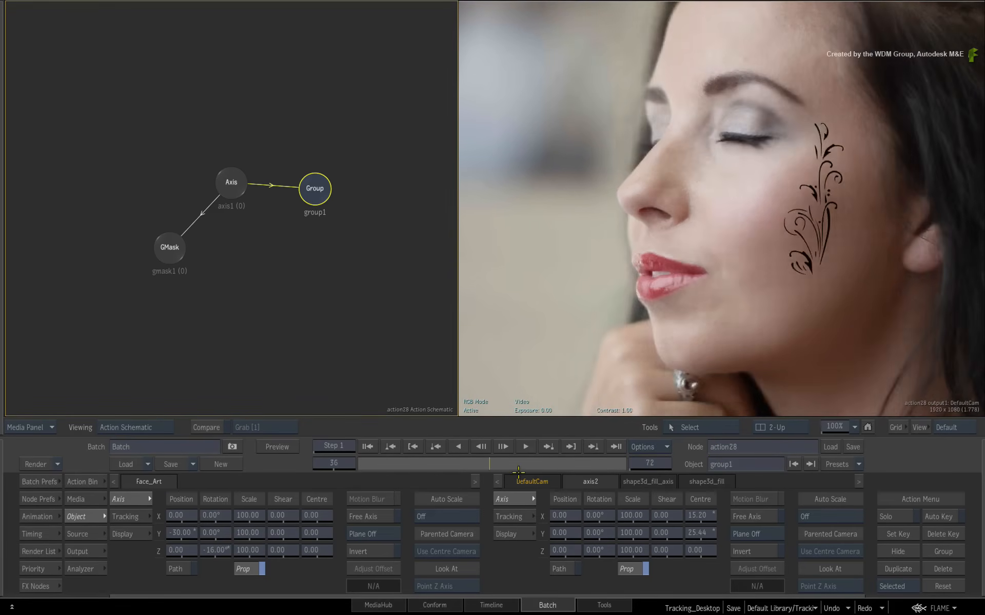
left_click(797, 389)
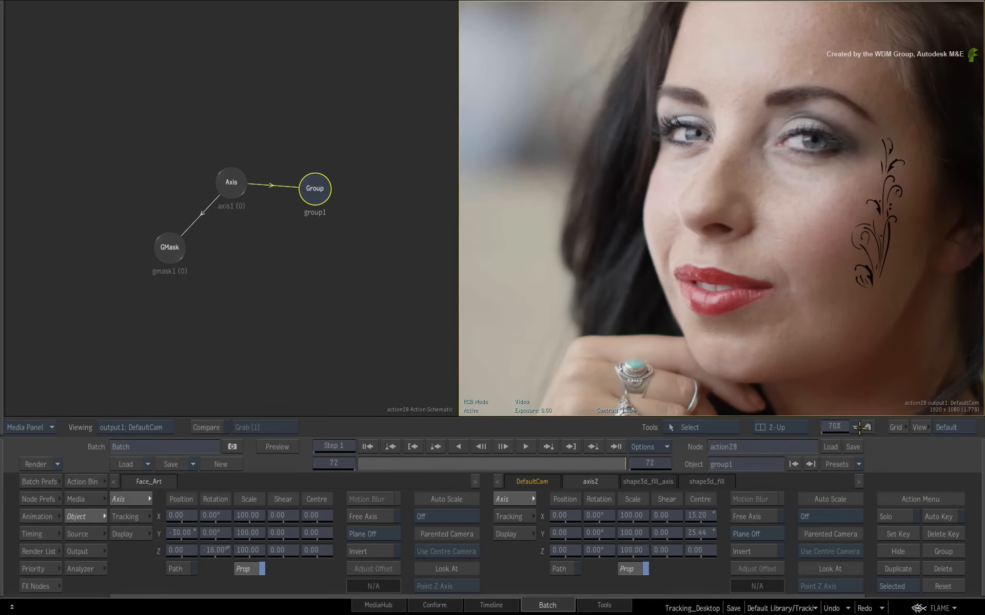
left_click(857, 427)
left_click(849, 420)
left_click_drag(622, 463, 688, 466)
left_click_drag(600, 471, 658, 463)
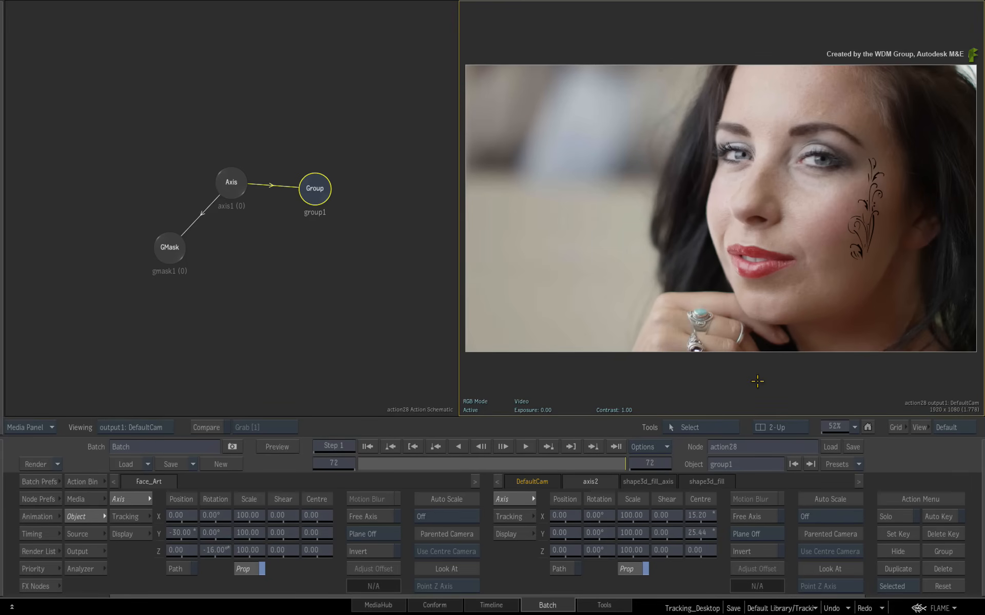